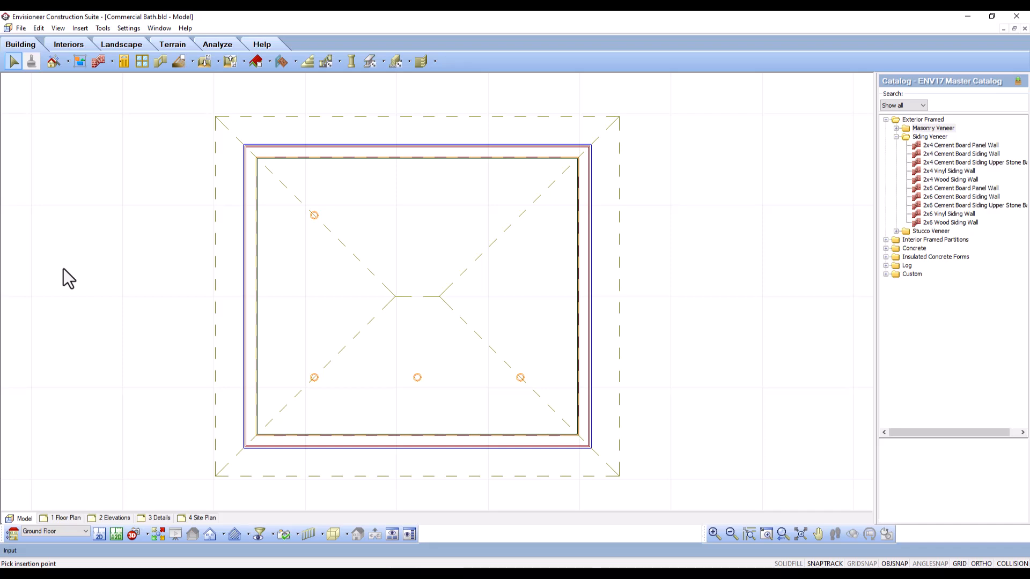
{"action": "left_click", "coordinate": [80, 28]}
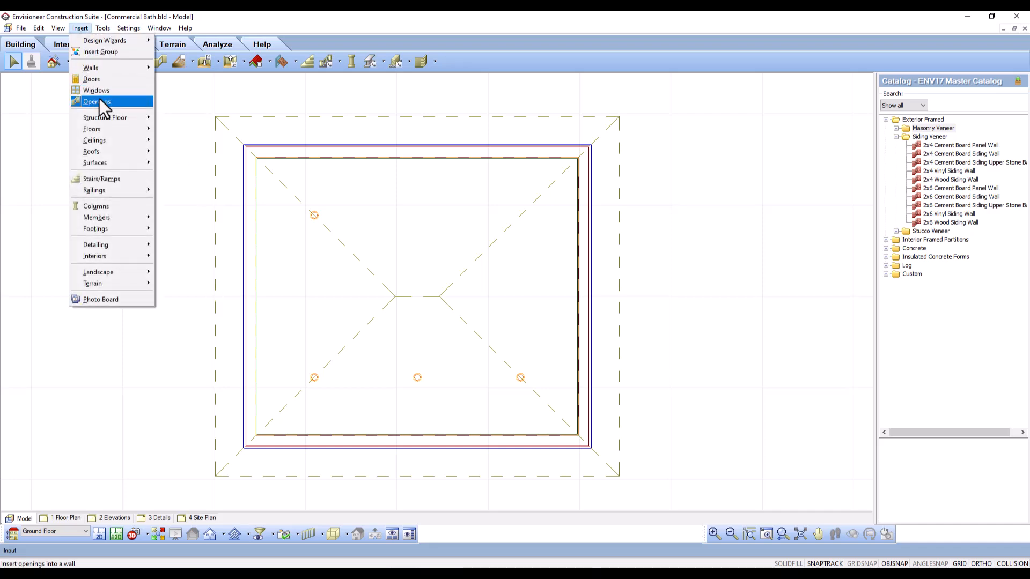
{"action": "mouse_move", "coordinate": [106, 259]}
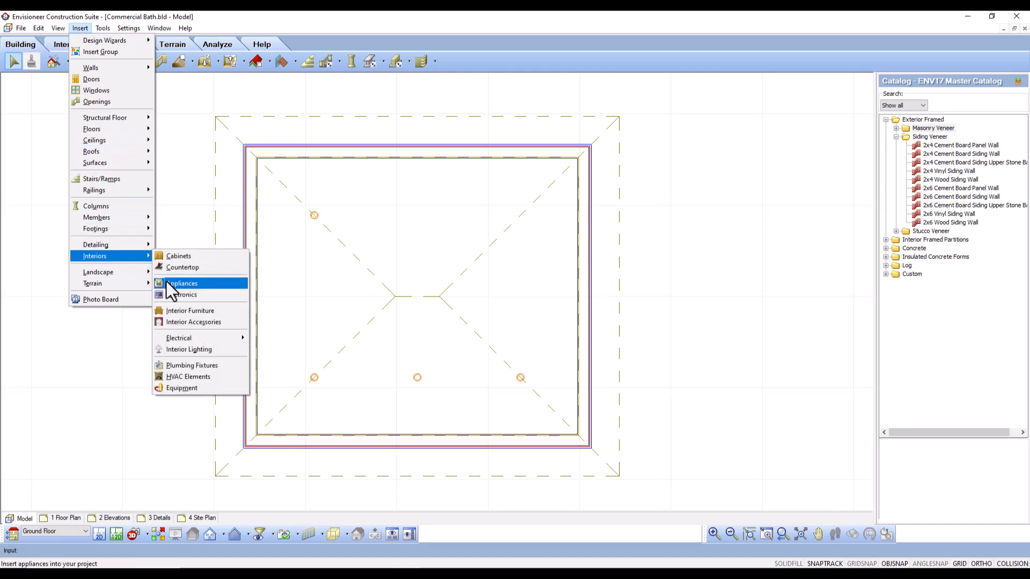
{"action": "left_click", "coordinate": [248, 17]}
Step: Place a Toilet Partition - 3 Stall from the Structures equipment against the room's upper wall, in the upper-right corner
{"action": "left_click", "coordinate": [65, 46]}
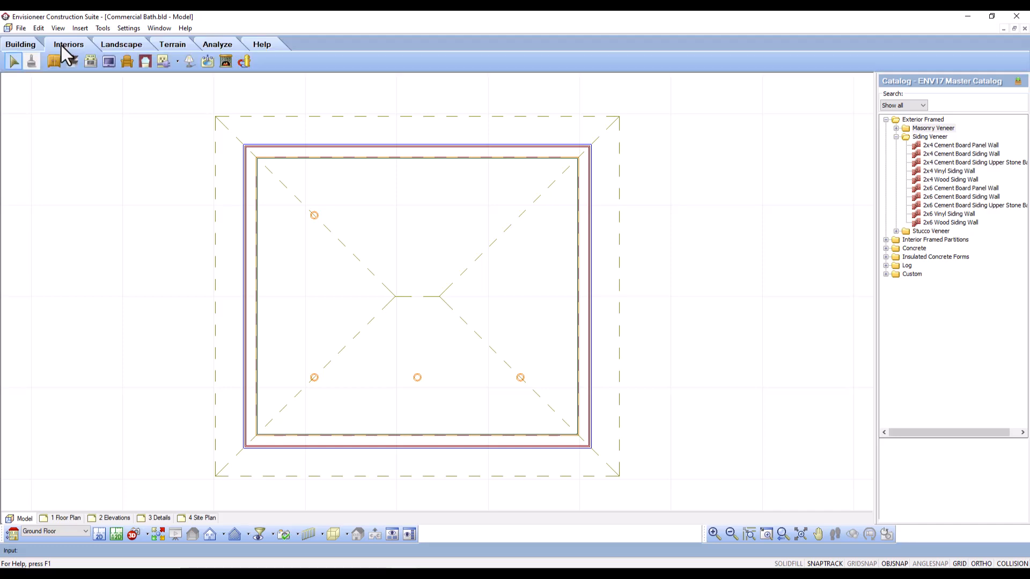
{"action": "left_click", "coordinate": [246, 63]}
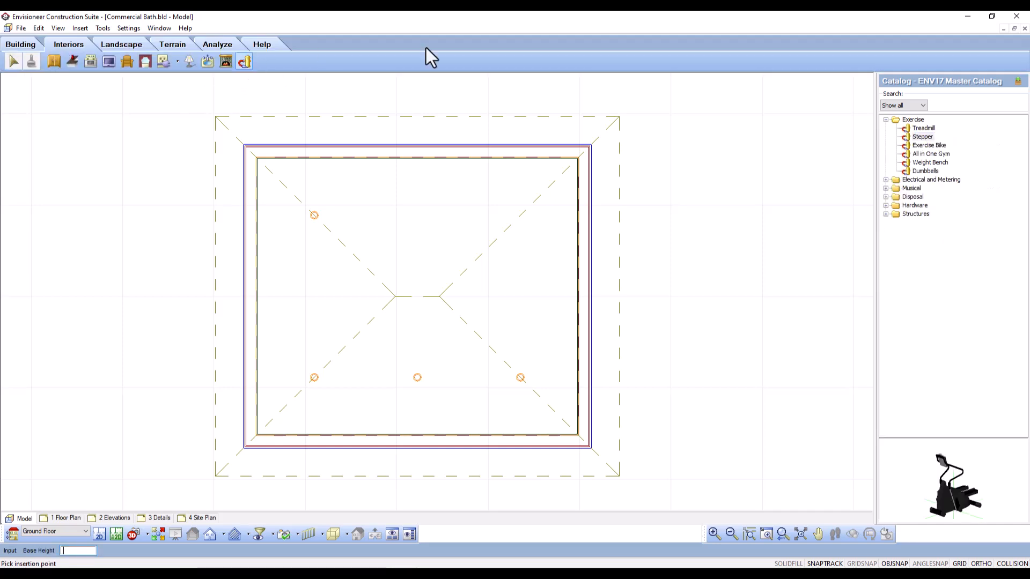
{"action": "left_click", "coordinate": [886, 214]}
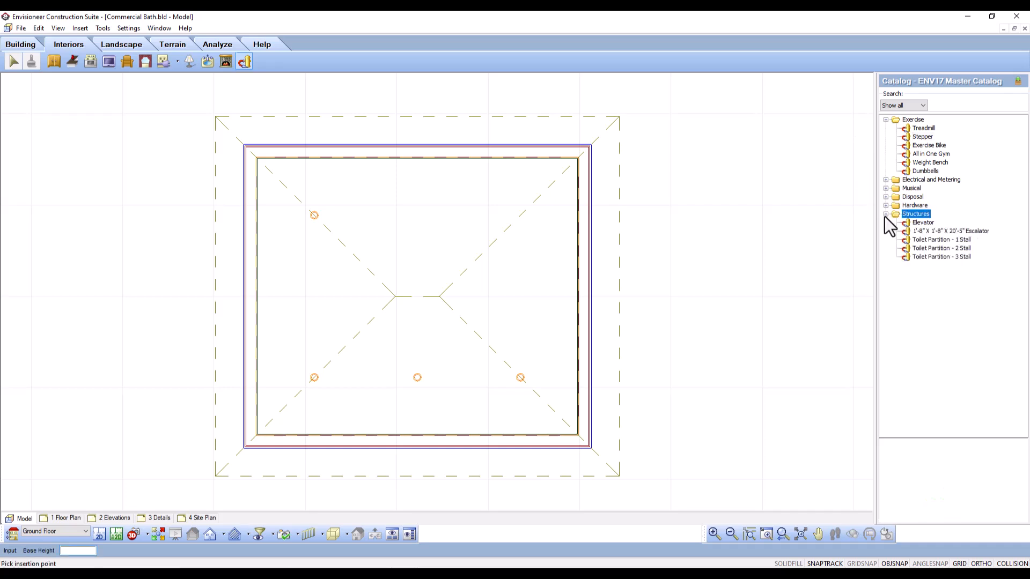
{"action": "left_click", "coordinate": [933, 258]}
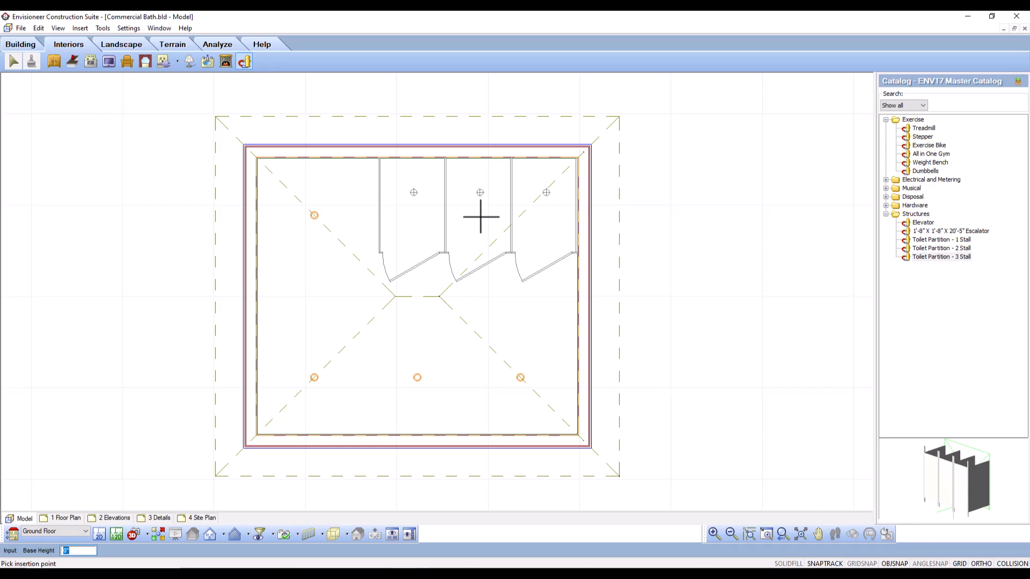
{"action": "left_click", "coordinate": [481, 216]}
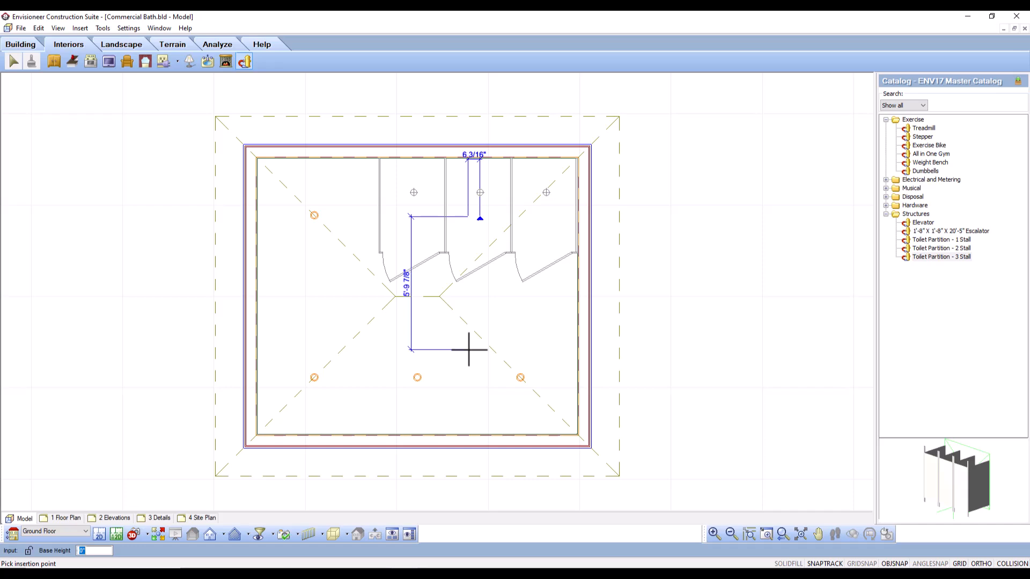
{"action": "right_click", "coordinate": [437, 336]}
{"action": "left_click", "coordinate": [468, 345]}
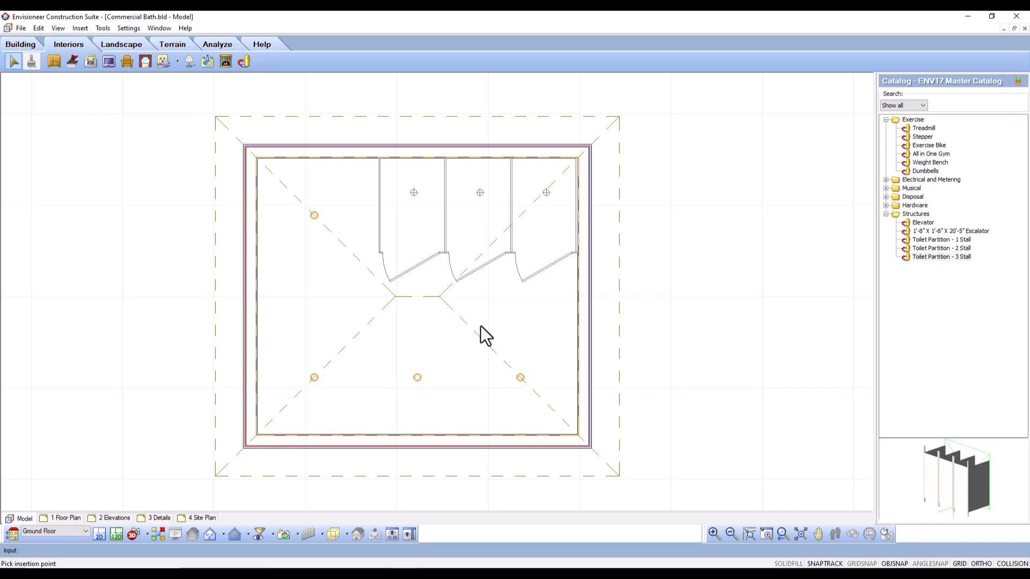
Step: Edit the placed three-stall partition's properties to exclude its end panel
{"action": "left_click", "coordinate": [446, 248]}
{"action": "double_click", "coordinate": [447, 247]}
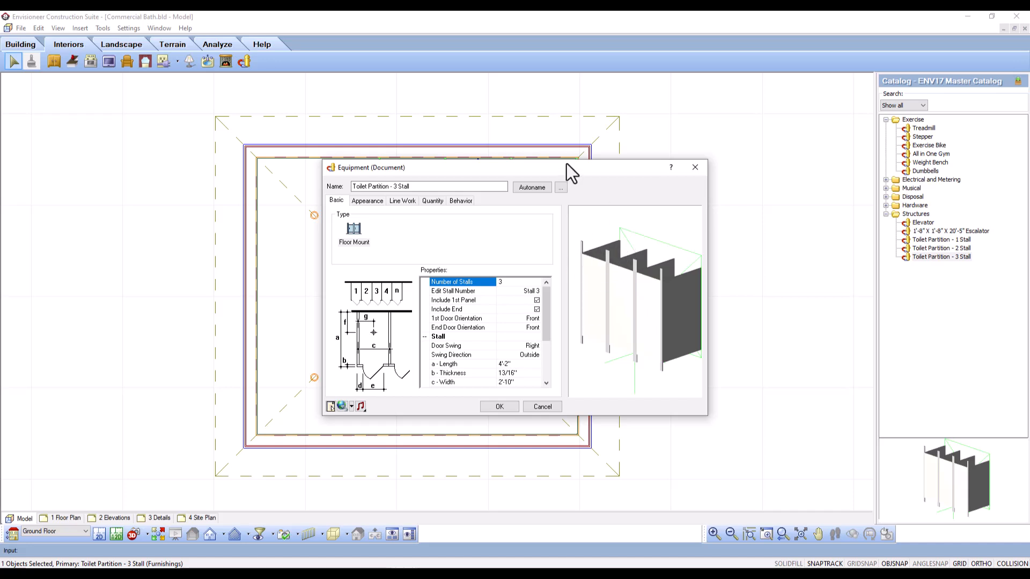
{"action": "left_click_drag", "start_coordinate": [567, 164], "coordinate": [591, 319]}
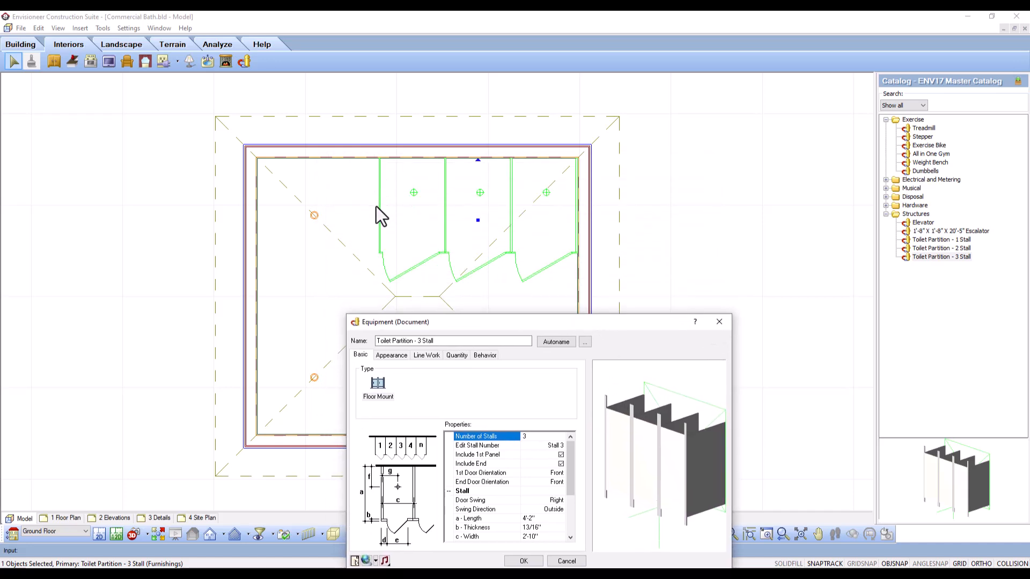
{"action": "left_click_drag", "start_coordinate": [526, 324], "coordinate": [332, 246]}
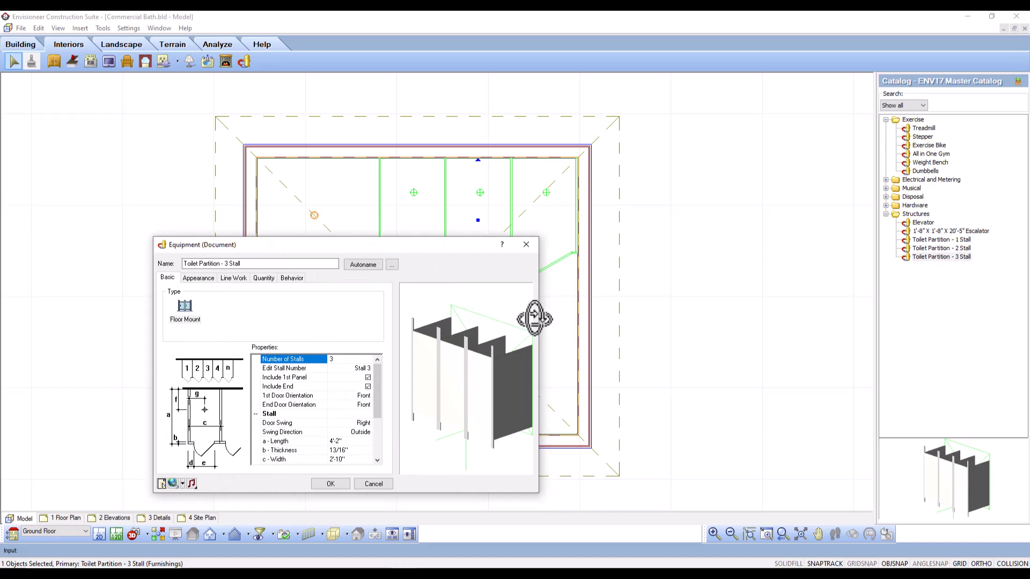
{"action": "left_click_drag", "start_coordinate": [432, 249], "coordinate": [506, 191]}
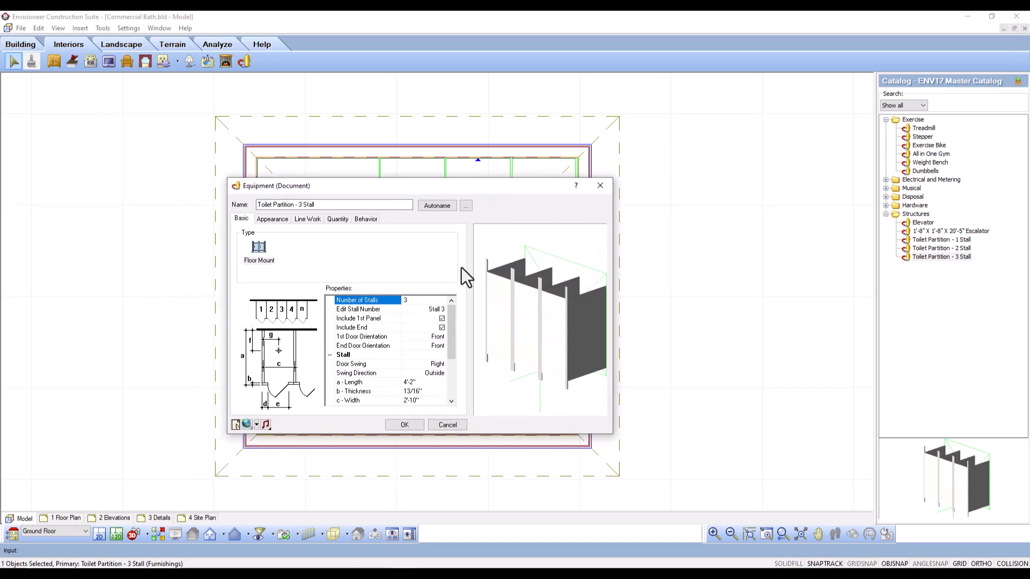
{"action": "left_click", "coordinate": [443, 327]}
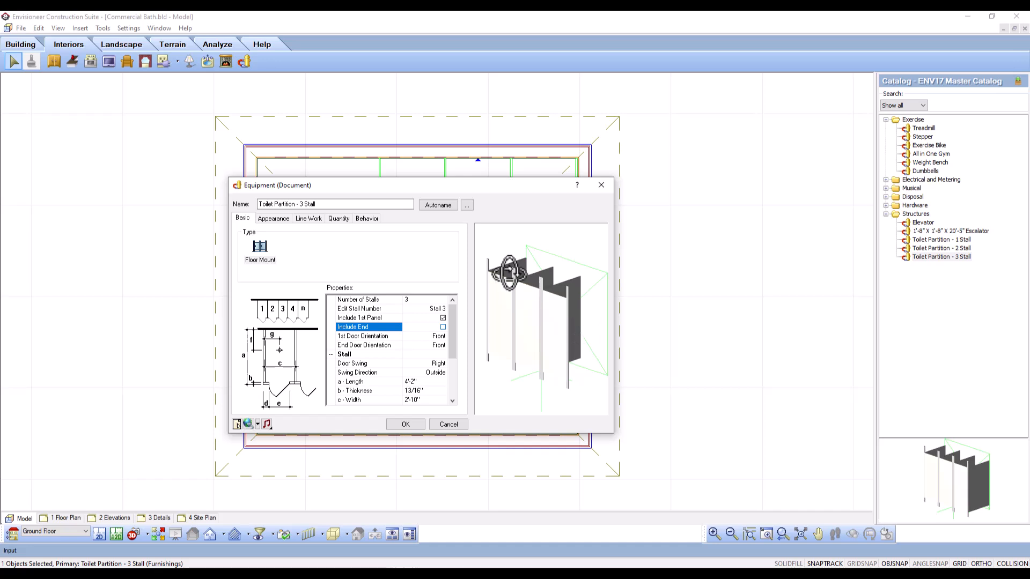
{"action": "left_click_drag", "start_coordinate": [491, 189], "coordinate": [524, 162]}
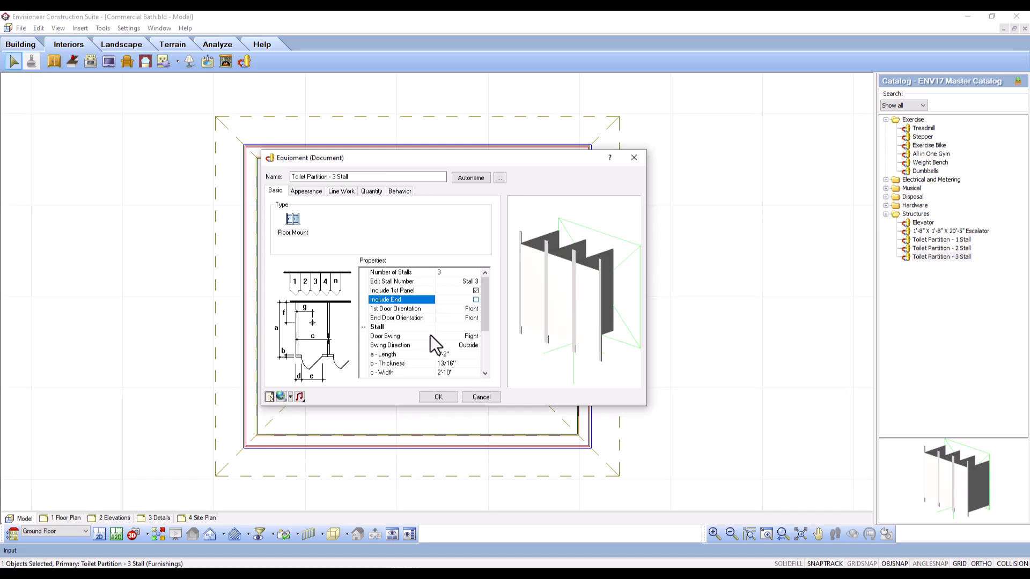
Step: Review the partition's dimensions, appearance, line work, quantity and behavior settings, and apply the edited properties
{"action": "left_click_drag", "start_coordinate": [481, 318], "coordinate": [480, 350]}
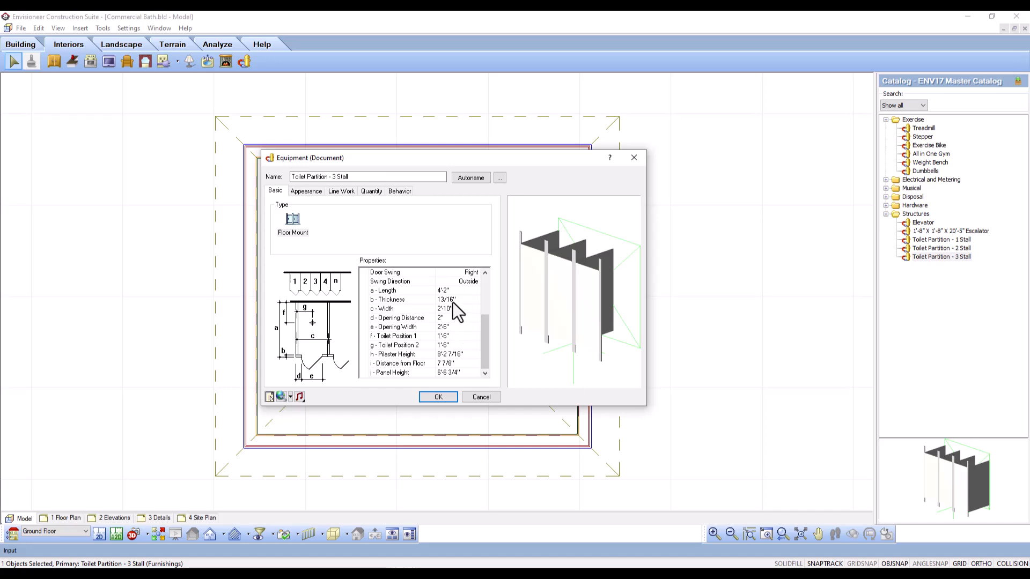
{"action": "left_click", "coordinate": [304, 191]}
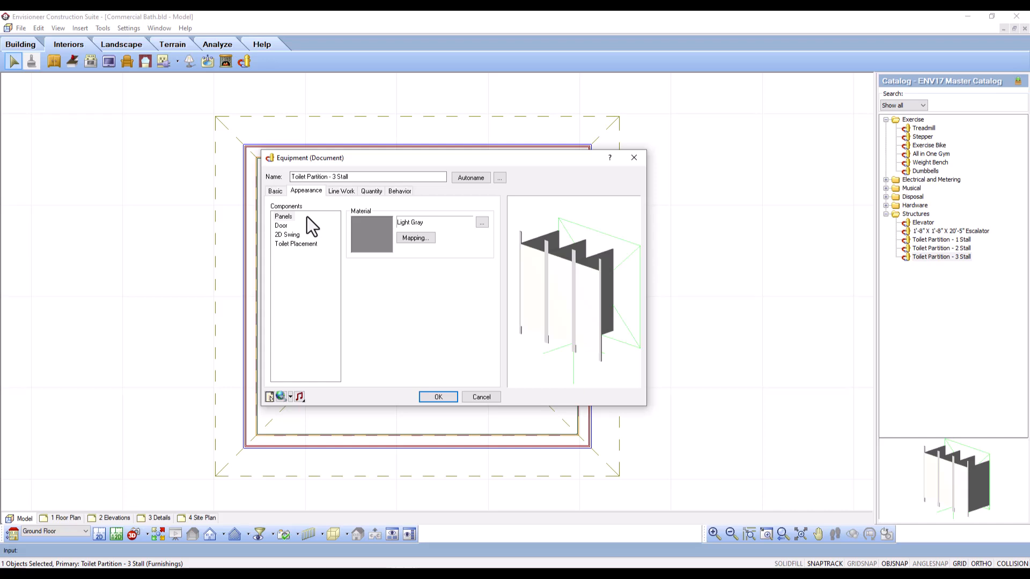
{"action": "left_click", "coordinate": [339, 192]}
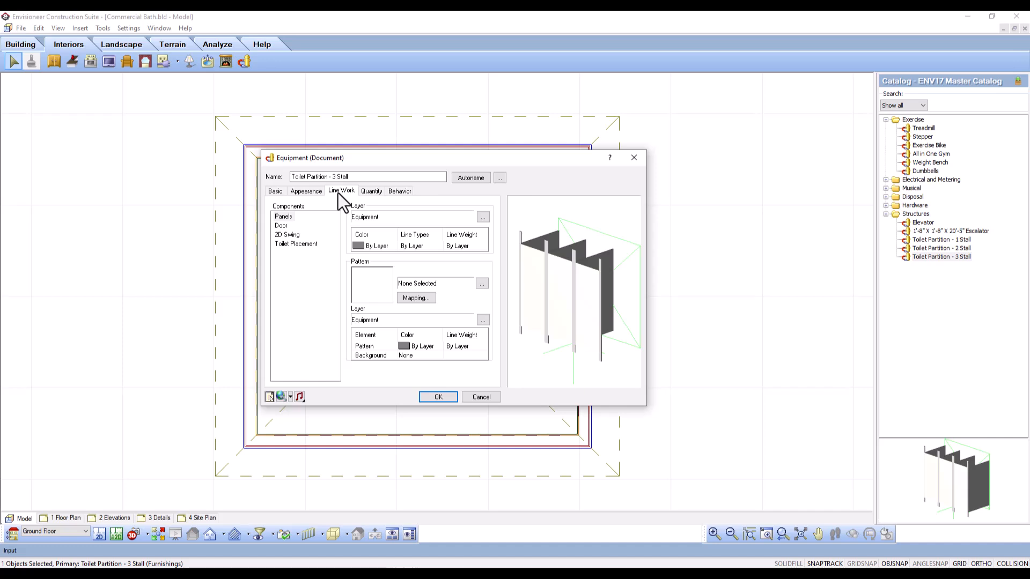
{"action": "left_click", "coordinate": [370, 192]}
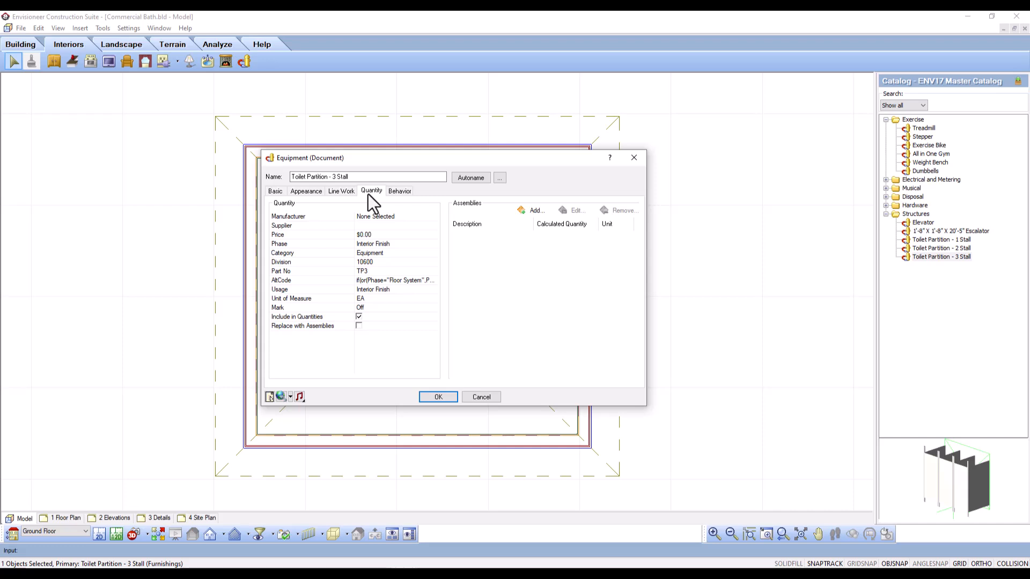
{"action": "left_click", "coordinate": [394, 193]}
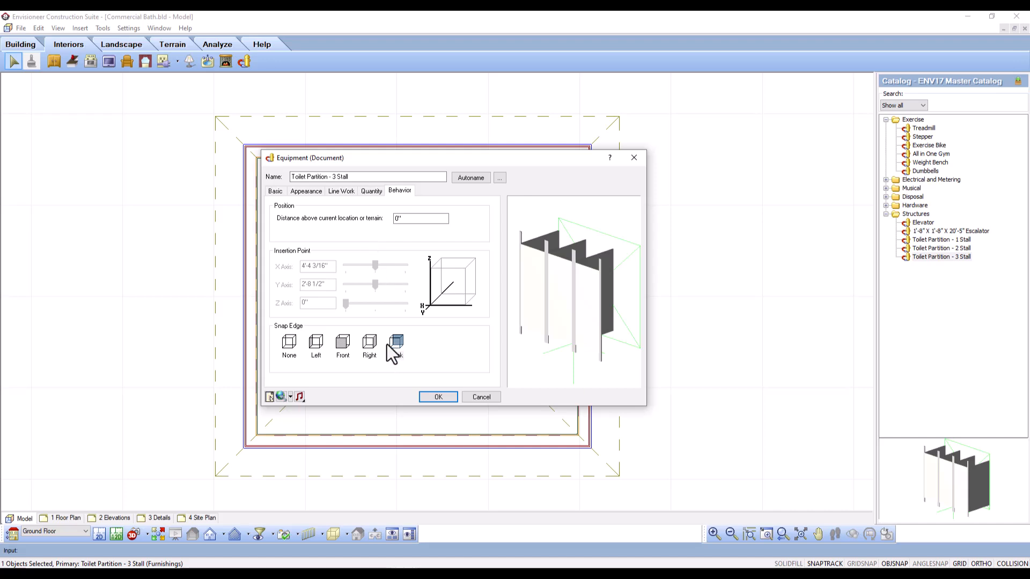
{"action": "left_click", "coordinate": [440, 397]}
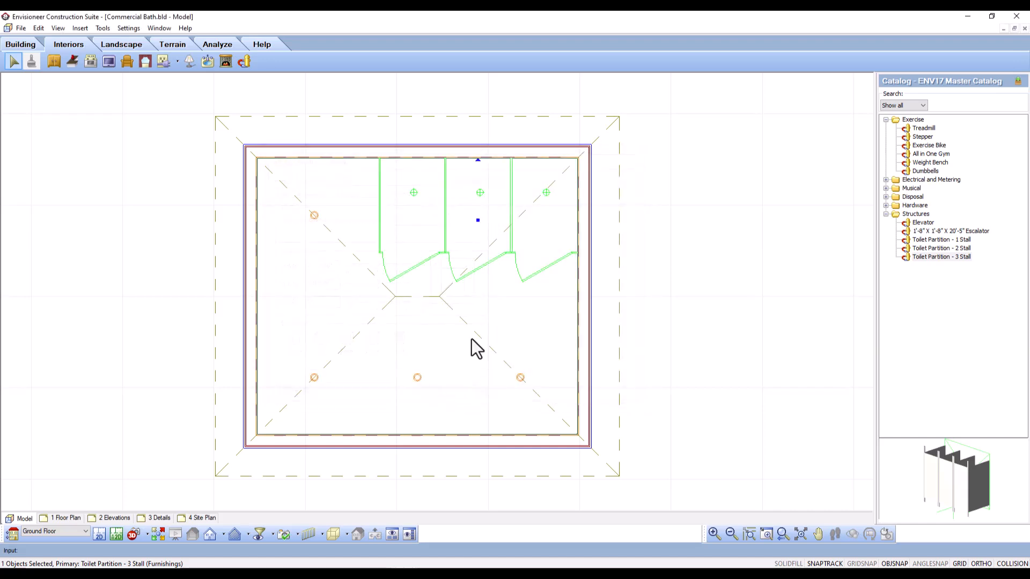
{"action": "left_click", "coordinate": [481, 303]}
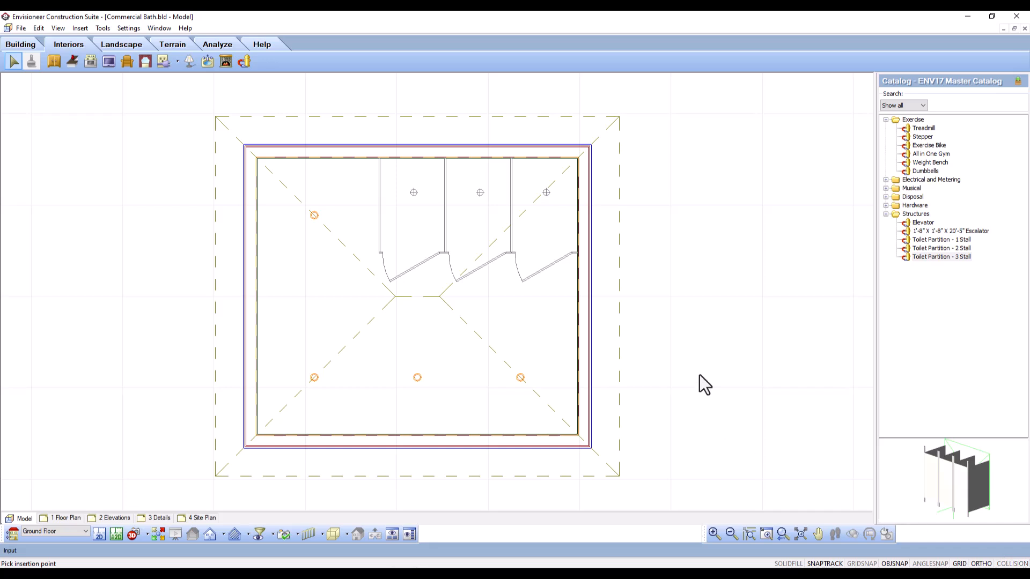
{"action": "left_click", "coordinate": [80, 29]}
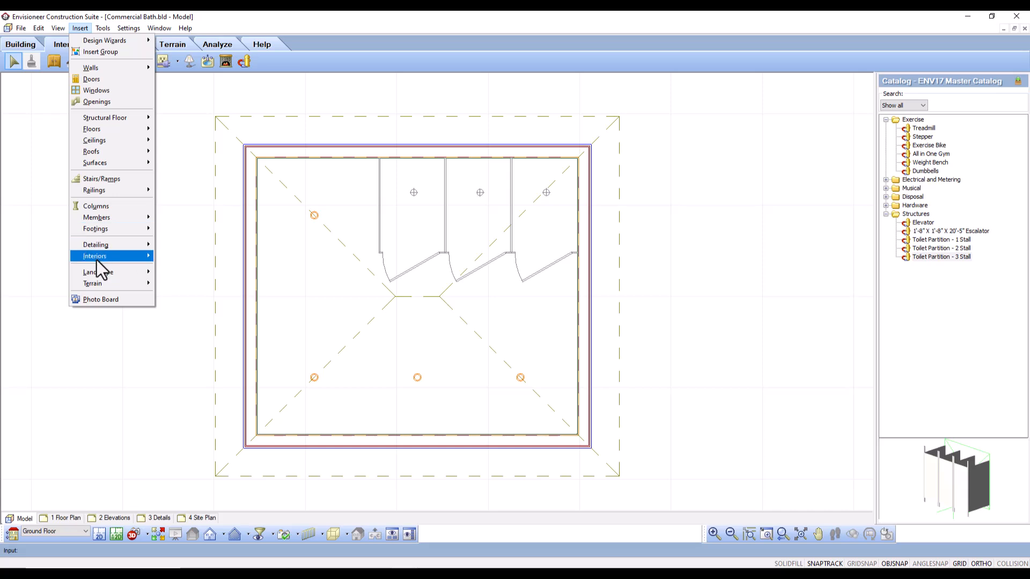
{"action": "mouse_move", "coordinate": [100, 258]}
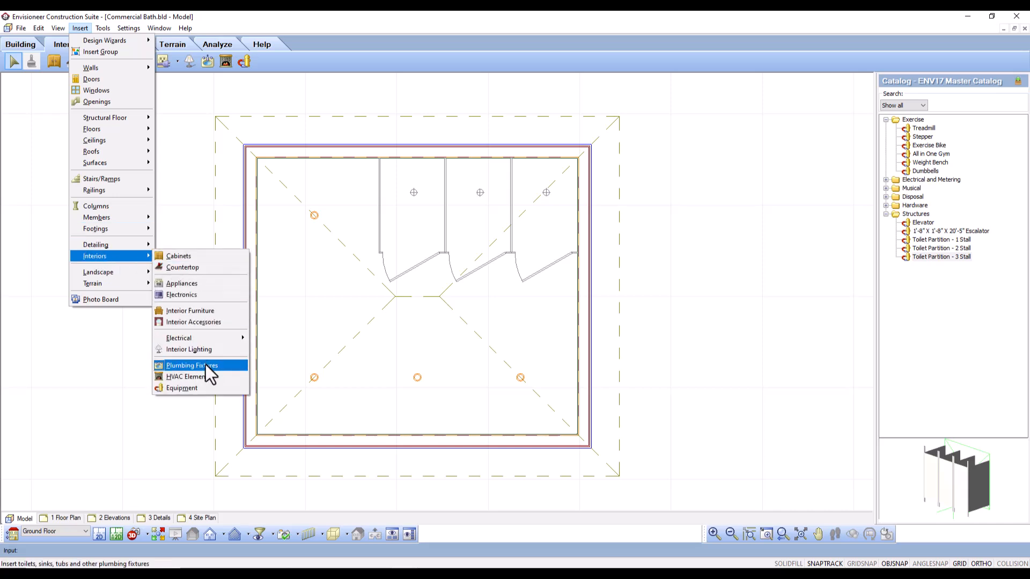
{"action": "left_click", "coordinate": [372, 25]}
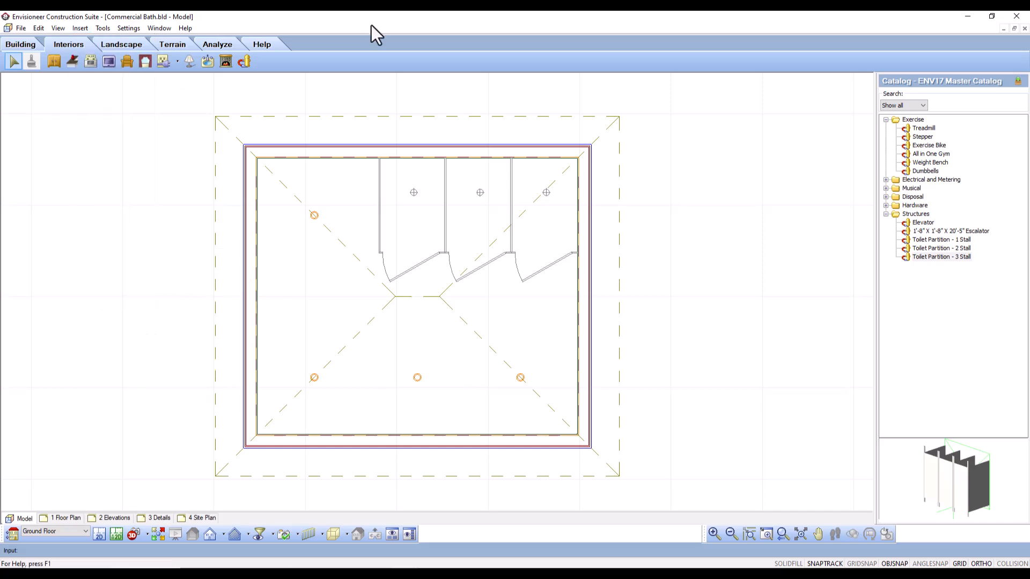
Step: Browse the catalog's bathroom toilets and place one Standard Toilet at the toilet marker in the rightmost stall
{"action": "left_click", "coordinate": [208, 65]}
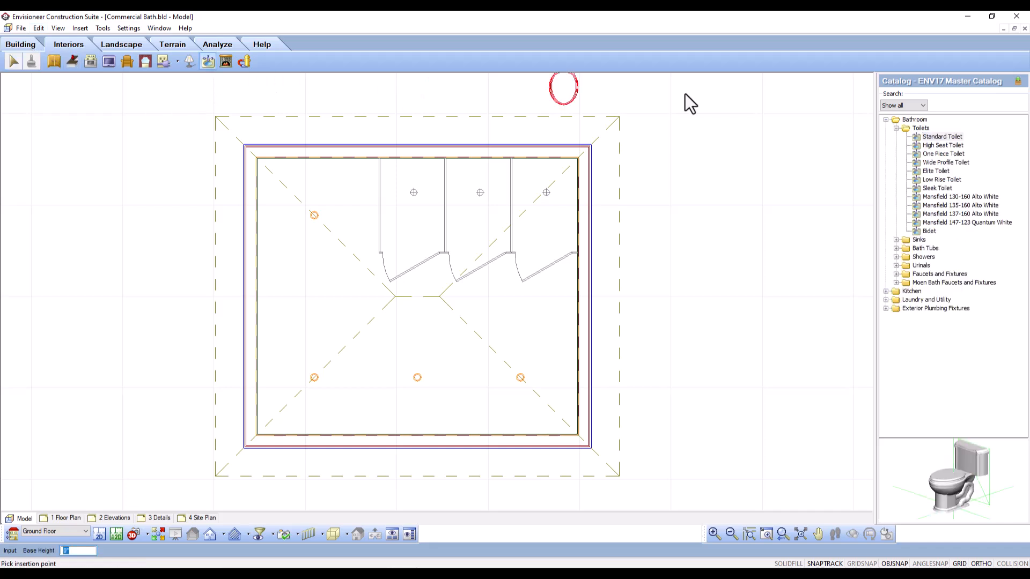
{"action": "left_click", "coordinate": [941, 145]}
{"action": "left_click", "coordinate": [943, 154]}
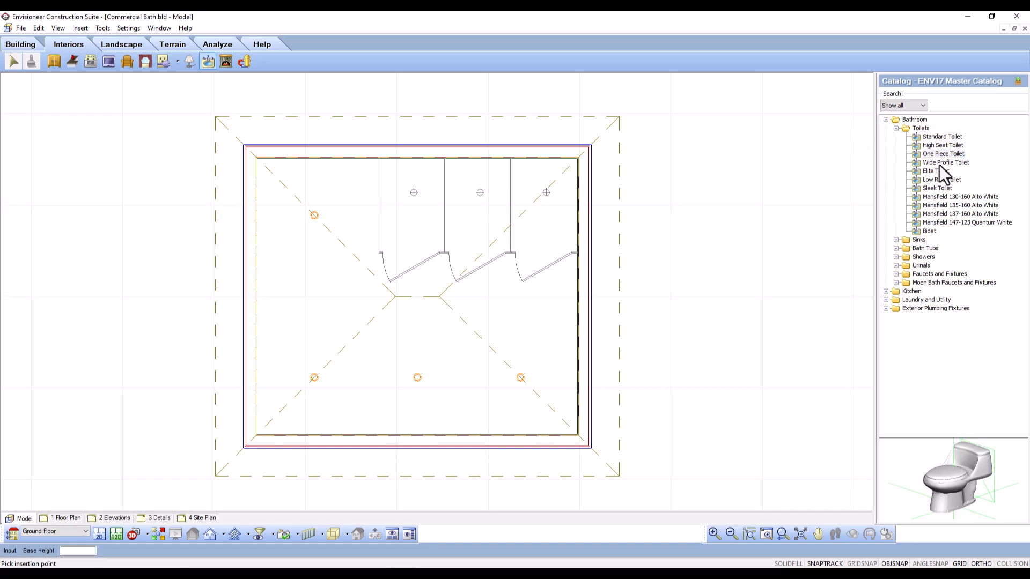
{"action": "left_click", "coordinate": [943, 171]}
{"action": "left_click", "coordinate": [948, 143]}
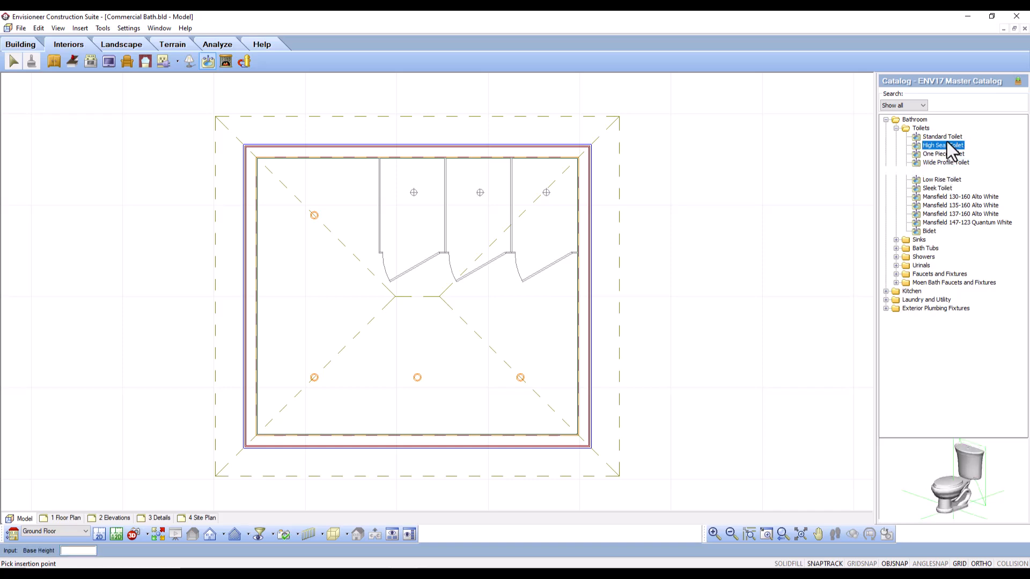
{"action": "left_click", "coordinate": [947, 140]}
{"action": "left_click", "coordinate": [945, 137]}
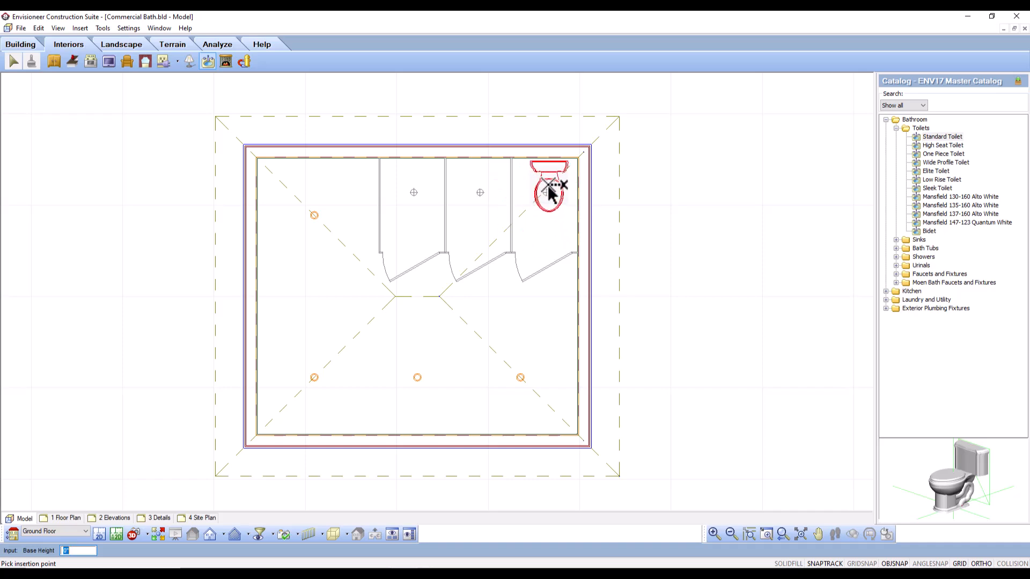
{"action": "left_click", "coordinate": [543, 193]}
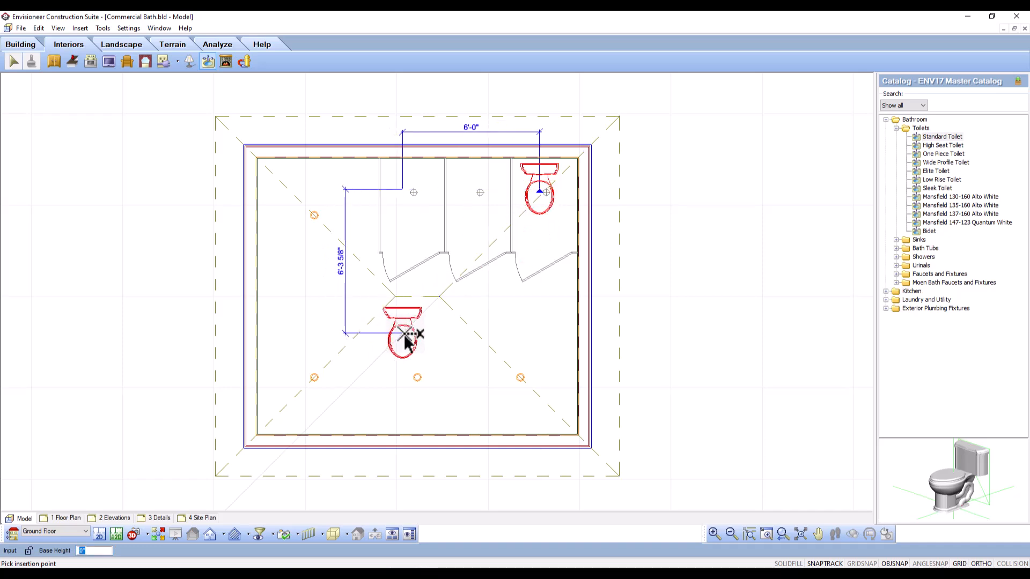
{"action": "right_click", "coordinate": [405, 336]}
{"action": "left_click", "coordinate": [431, 343]}
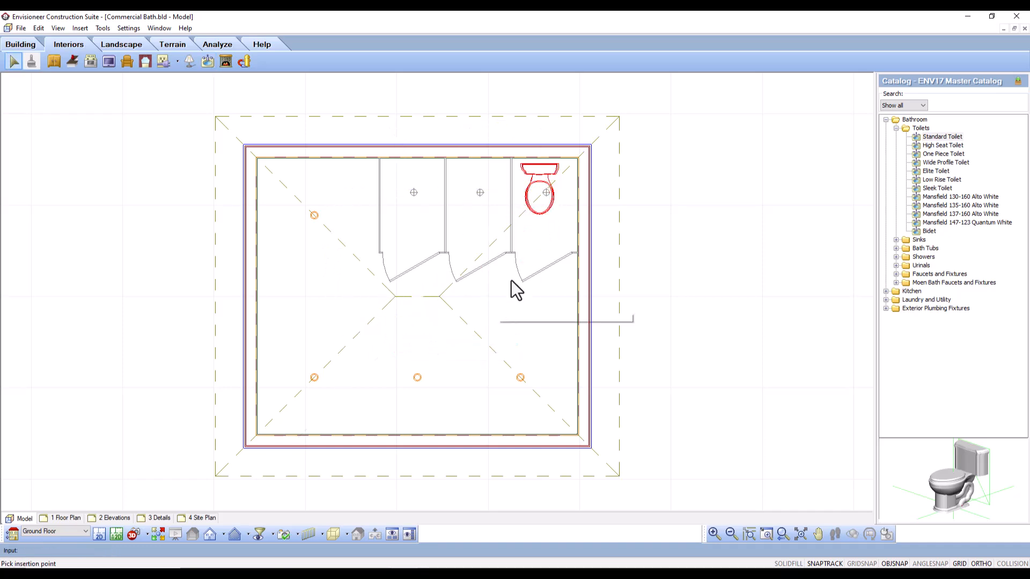
Step: Move the toilet in the rightmost stall so it is centered on the placement marker with its tank close to the back wall
{"action": "scroll", "coordinate": [545, 174], "scroll_direction": "up", "scroll_amount": 3}
{"action": "left_click", "coordinate": [546, 167]}
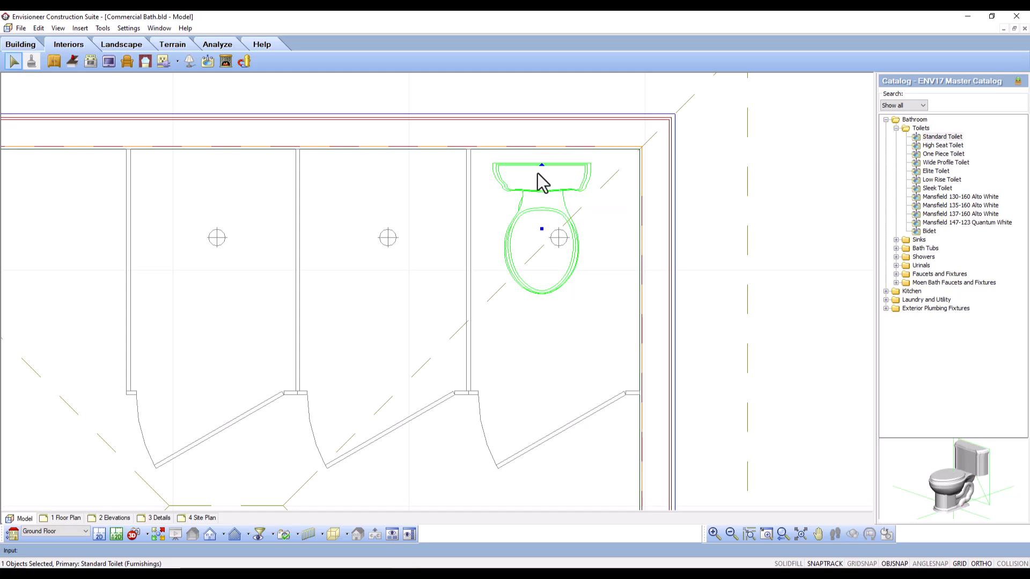
{"action": "left_click_drag", "start_coordinate": [545, 166], "coordinate": [570, 182]}
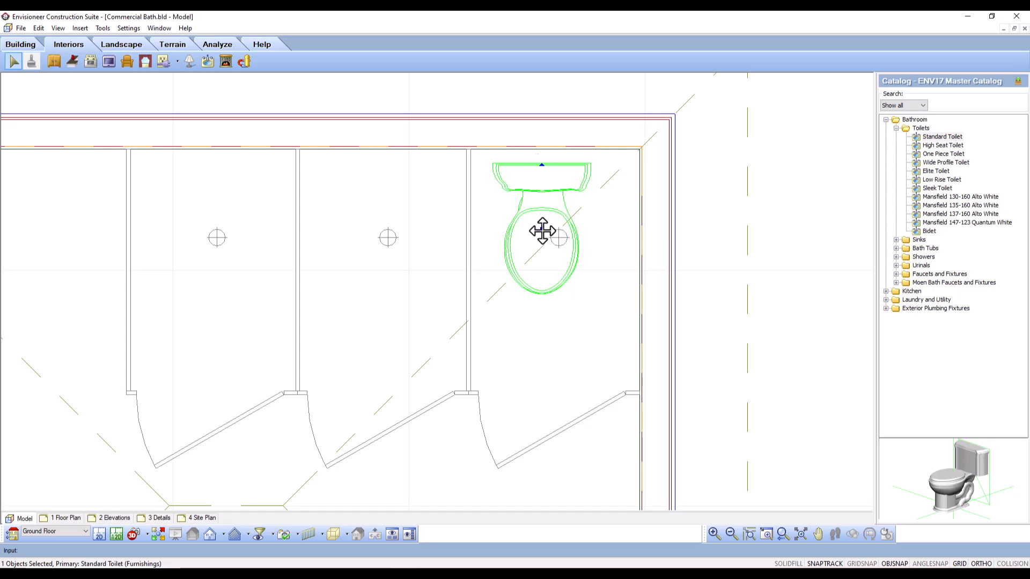
{"action": "mouse_move", "coordinate": [542, 230]}
{"action": "left_mouse_down"}
{"action": "mouse_move", "coordinate": [559, 239]}
{"action": "mouse_move", "coordinate": [558, 218]}
{"action": "left_mouse_up"}
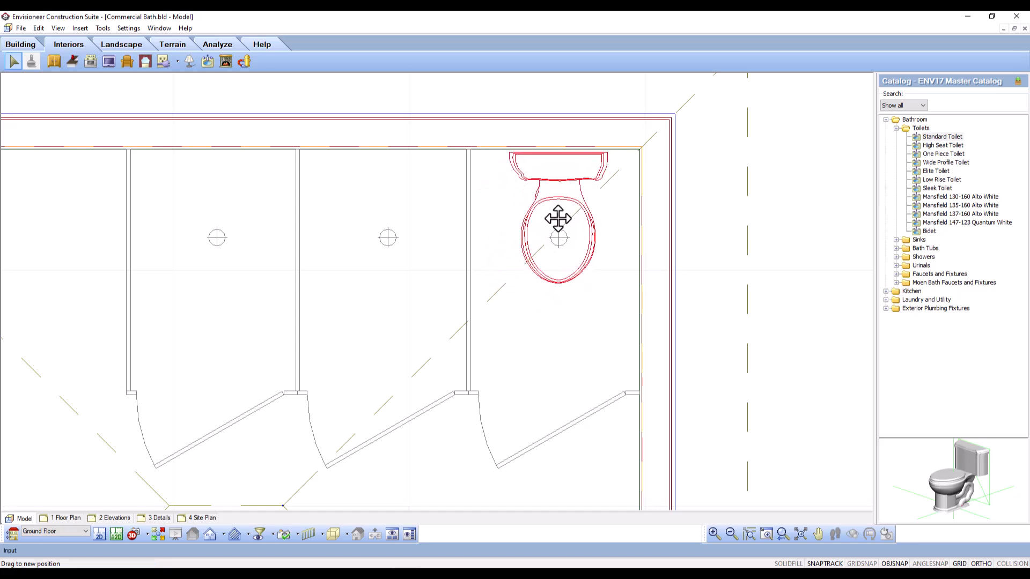
{"action": "left_click_drag", "start_coordinate": [558, 218], "coordinate": [558, 219]}
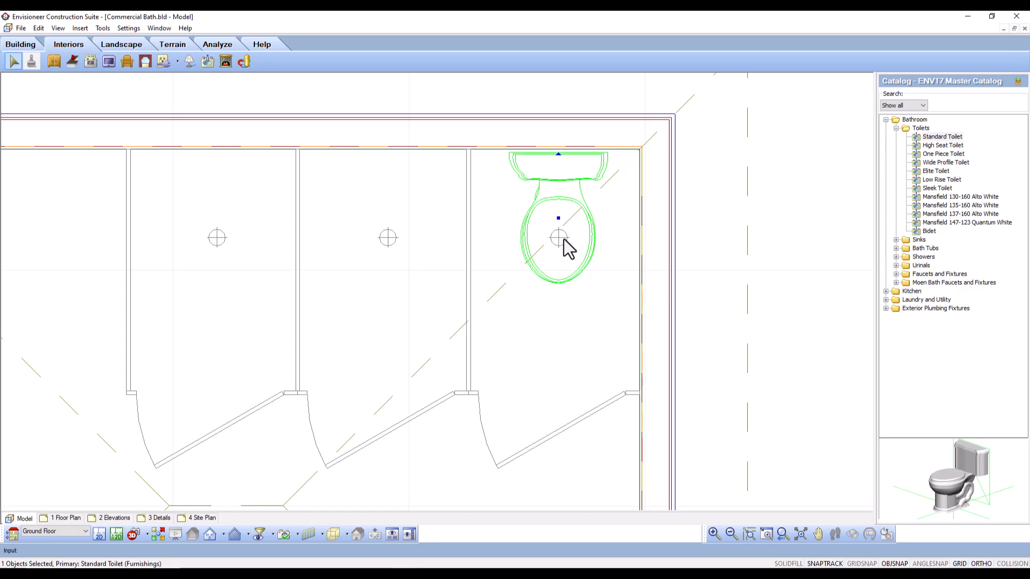
Step: Duplicate the rightmost stall's toilet from its placement marker onto the marker in the middle stall
{"action": "right_click", "coordinate": [564, 189]}
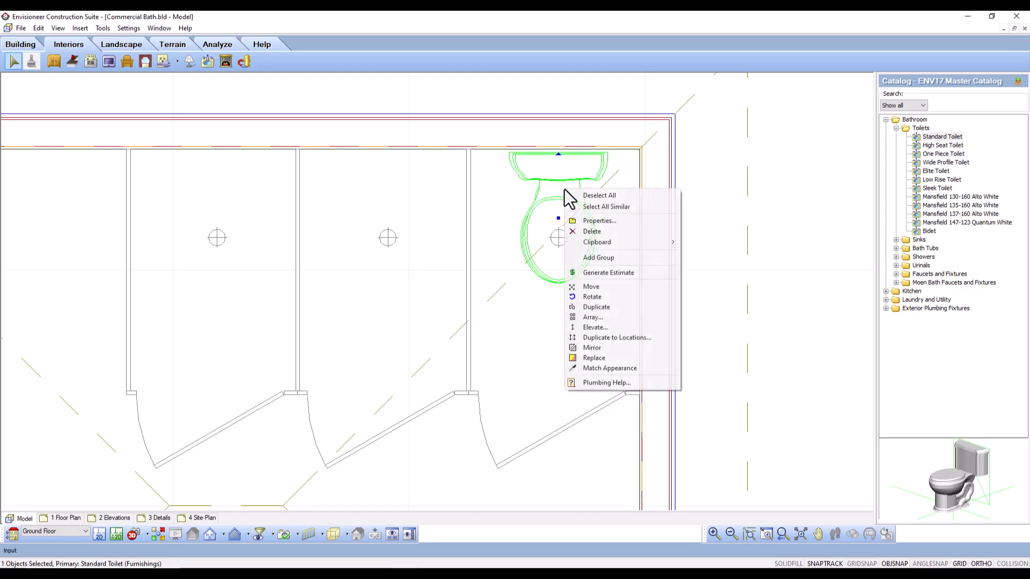
{"action": "left_click", "coordinate": [590, 310]}
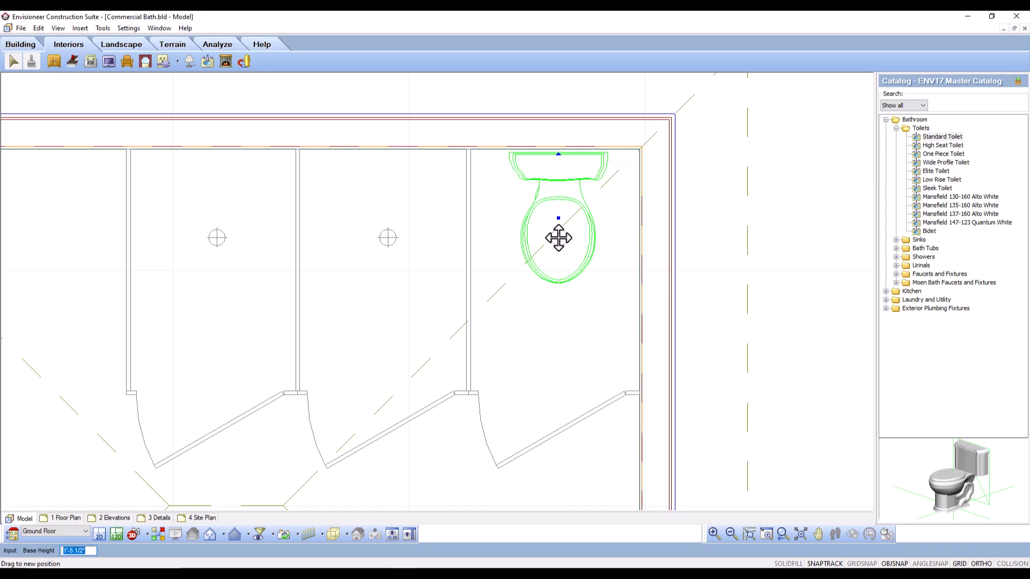
{"action": "left_click_drag", "start_coordinate": [558, 238], "coordinate": [388, 238]}
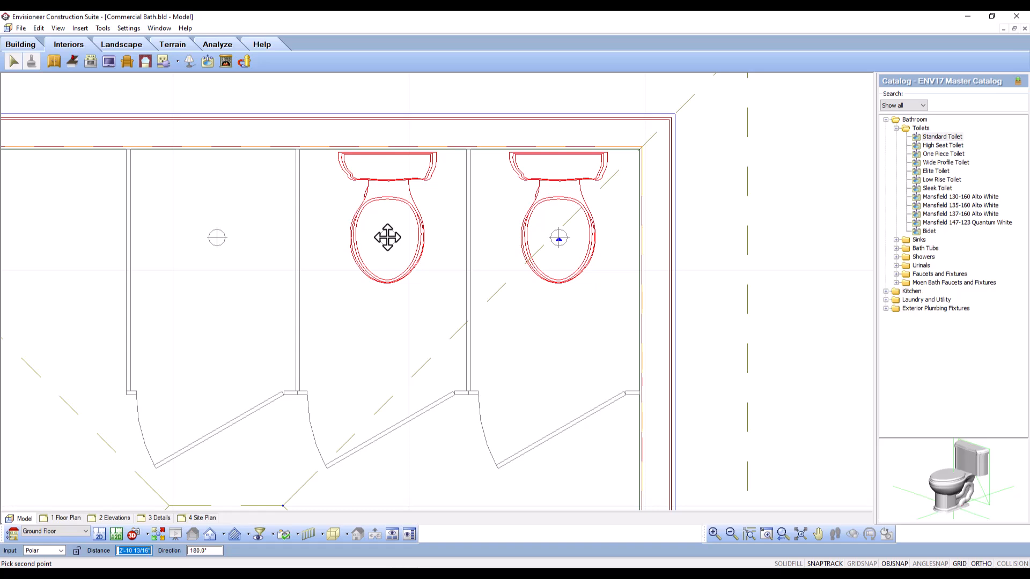
{"action": "left_click", "coordinate": [387, 238]}
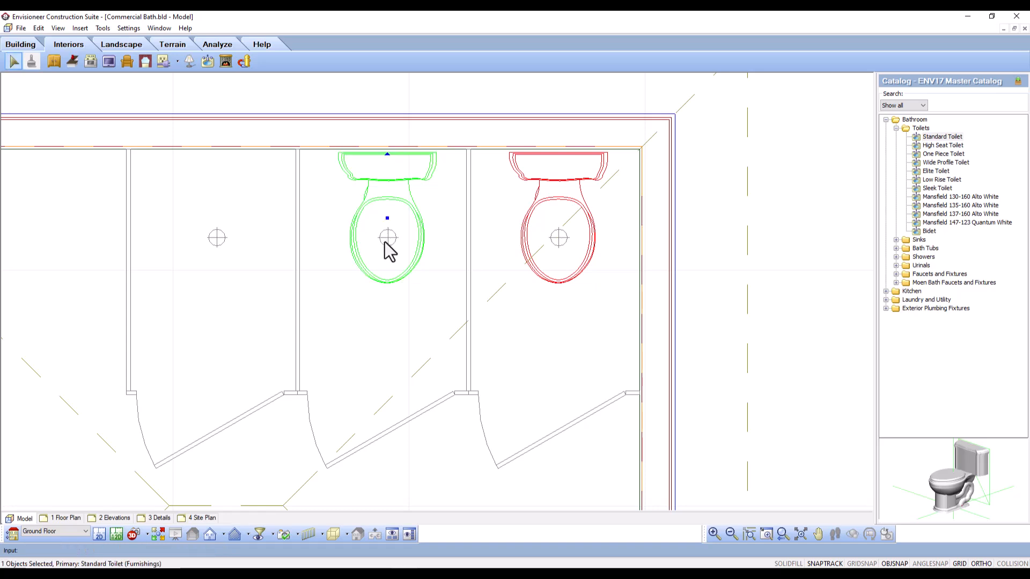
Step: Duplicate the middle stall's toilet onto the placement marker in the leftmost of the three stalls
{"action": "right_click", "coordinate": [395, 228]}
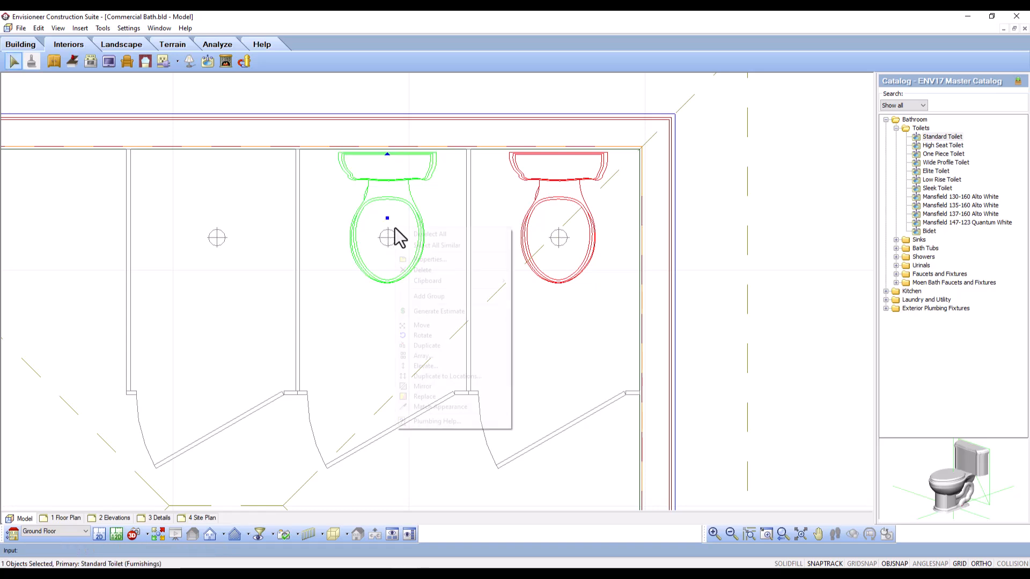
{"action": "left_click", "coordinate": [427, 346]}
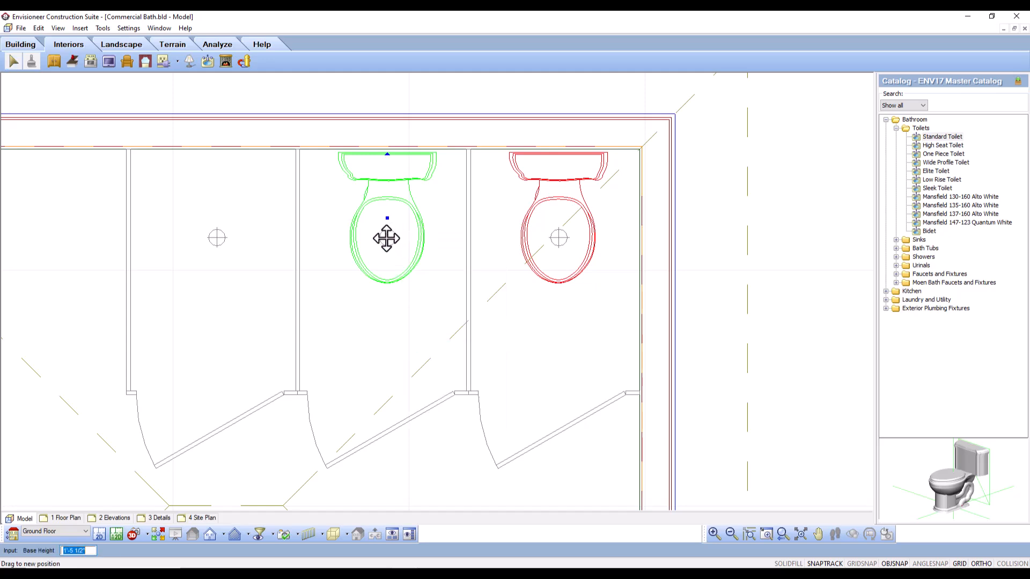
{"action": "left_click", "coordinate": [388, 238]}
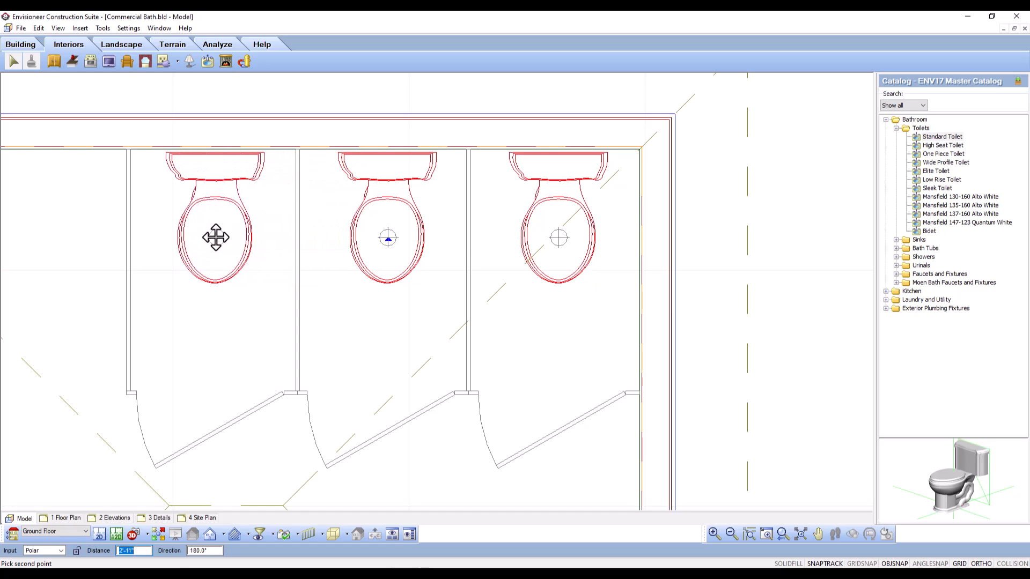
{"action": "left_click", "coordinate": [215, 237]}
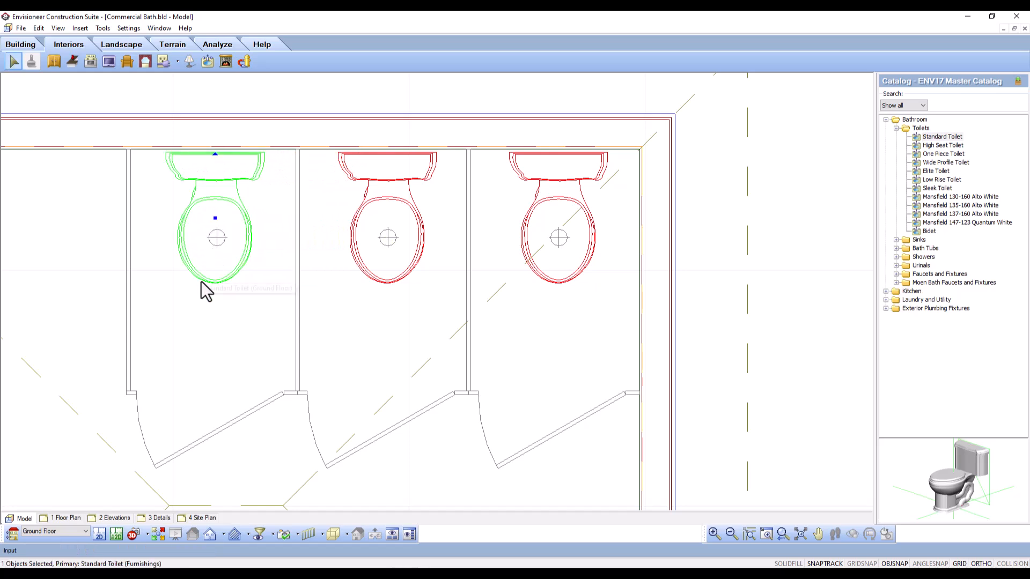